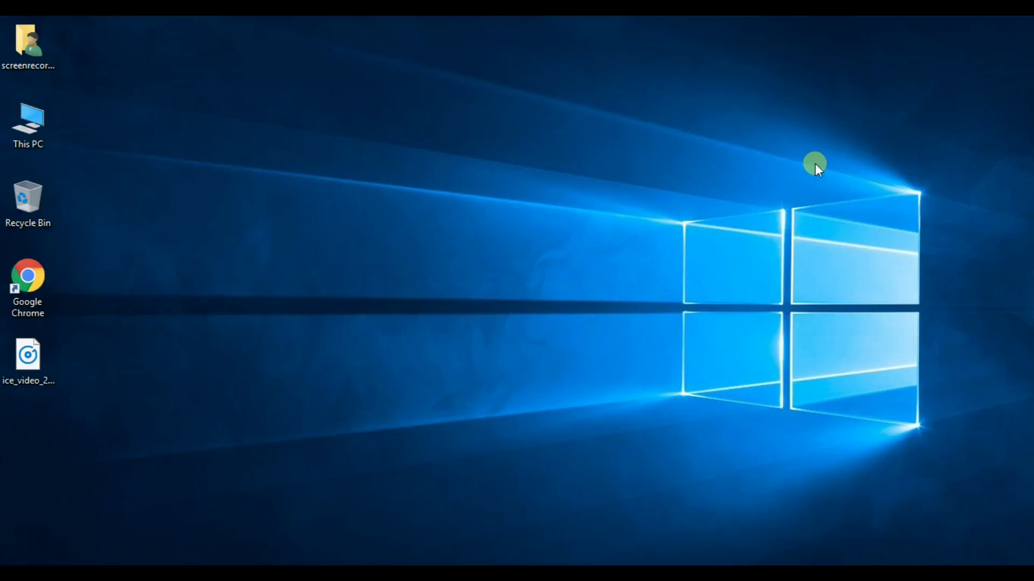
Refresh the desktop repeatedly from its right-click menu
right_click(480, 172)
click(524, 237)
right_click(525, 238)
click(572, 315)
right_click(480, 179)
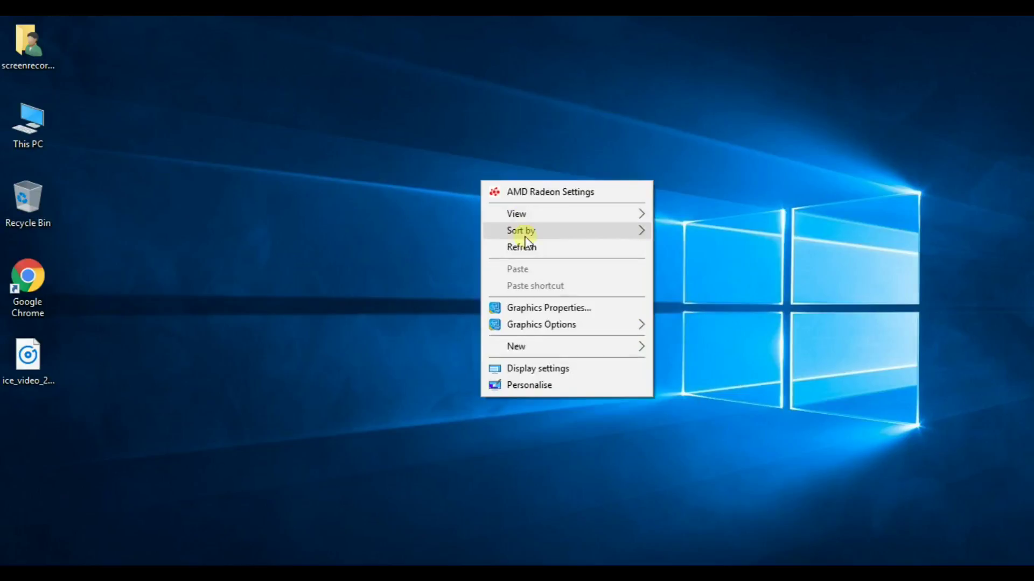
click(528, 247)
right_click(528, 247)
click(569, 313)
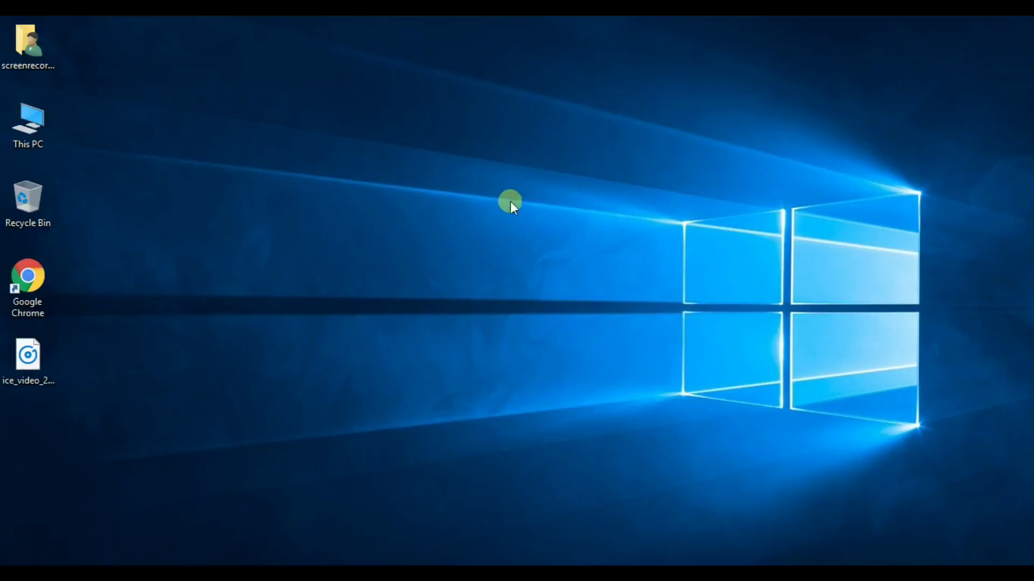
right_click(462, 145)
click(506, 215)
right_click(506, 213)
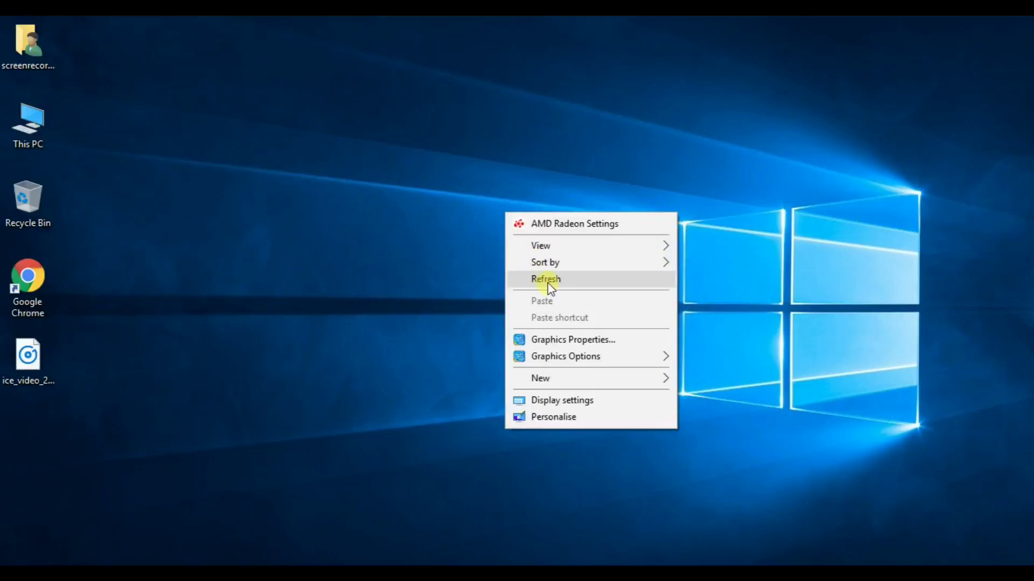
click(543, 283)
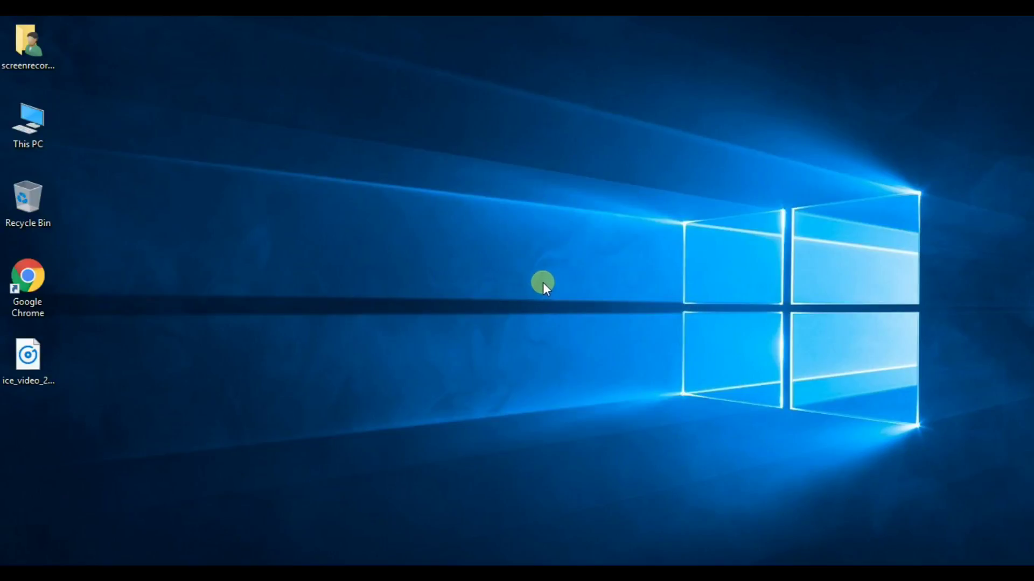
right_click(545, 251)
click(579, 314)
right_click(545, 221)
click(587, 288)
Open This PC and show this computer's System properties page
double_click(42, 127)
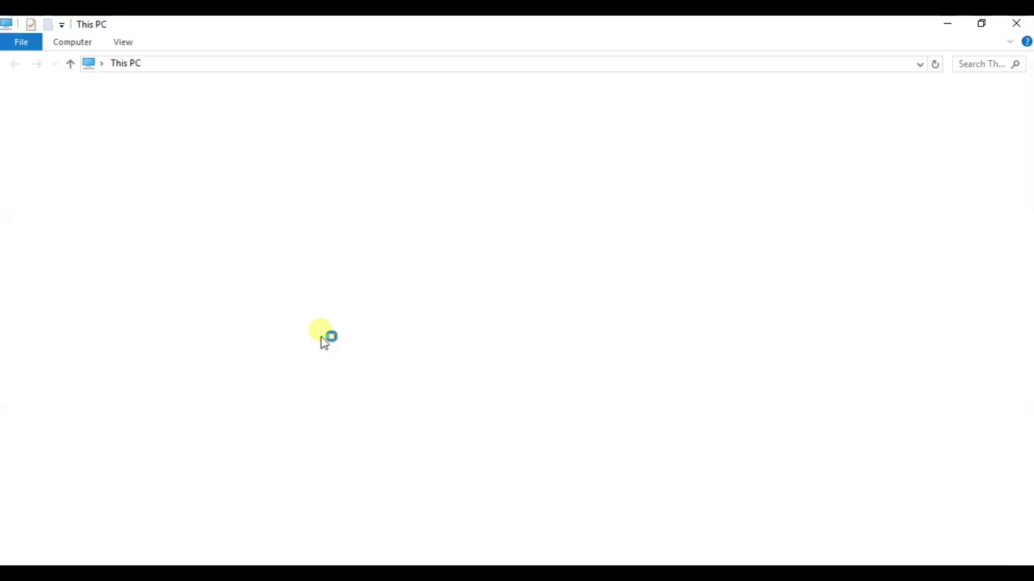
right_click(389, 394)
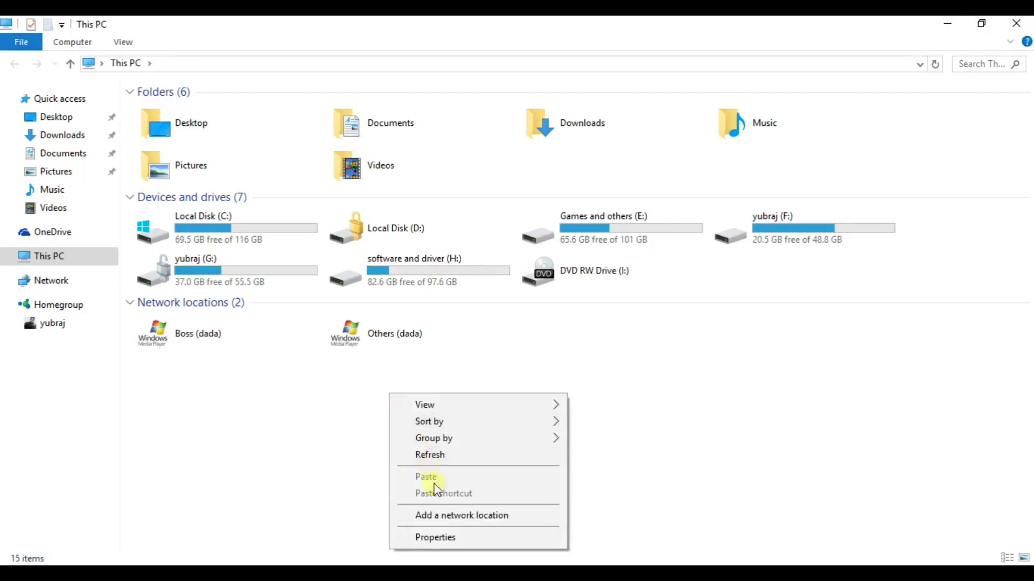
click(437, 537)
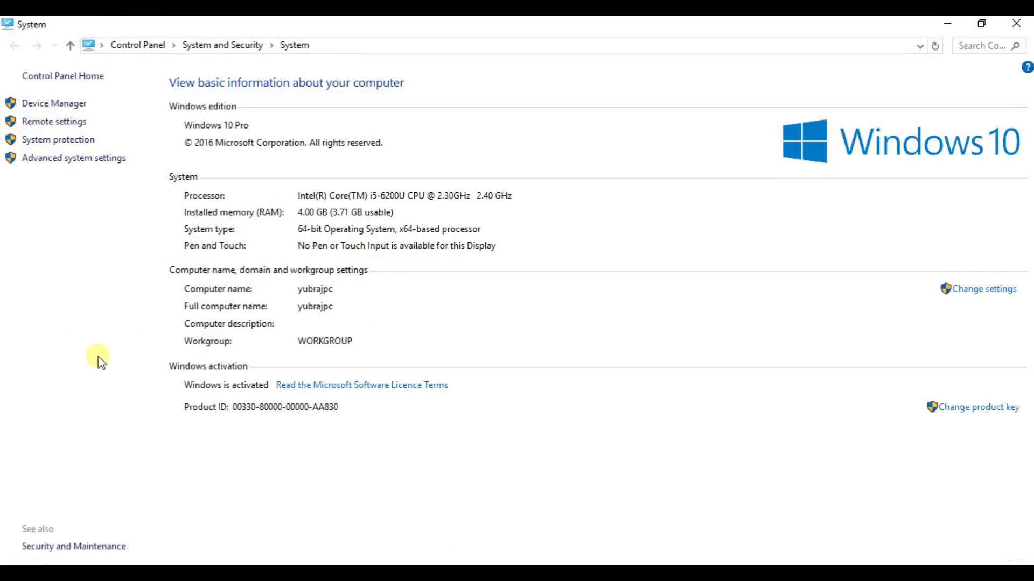
Open Remote settings and allow remote connections, keeping Network Level Authentication checked
click(63, 128)
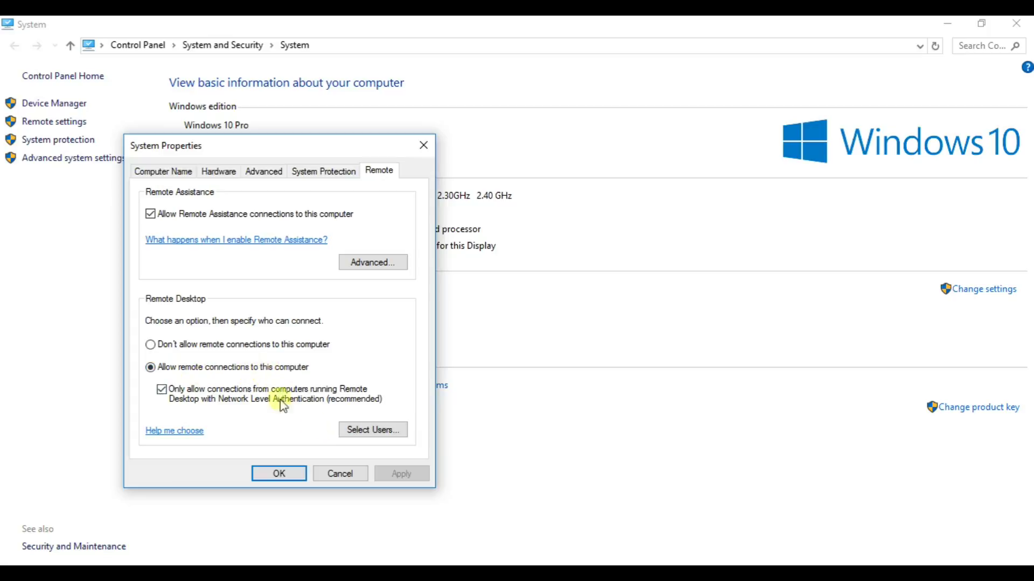
In Remote Desktop Users, try adding a user name that Check Names cannot find
click(372, 433)
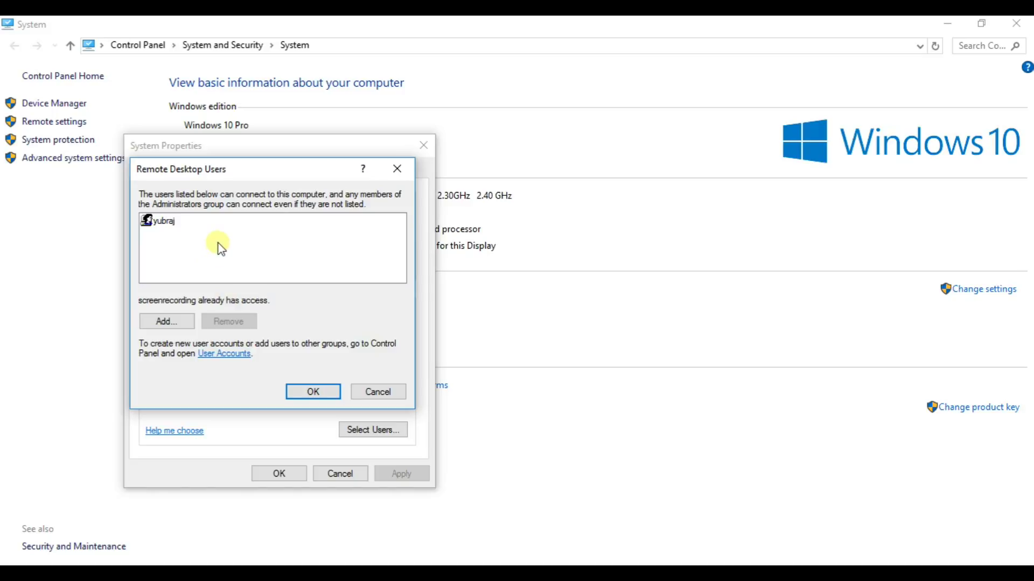
click(168, 322)
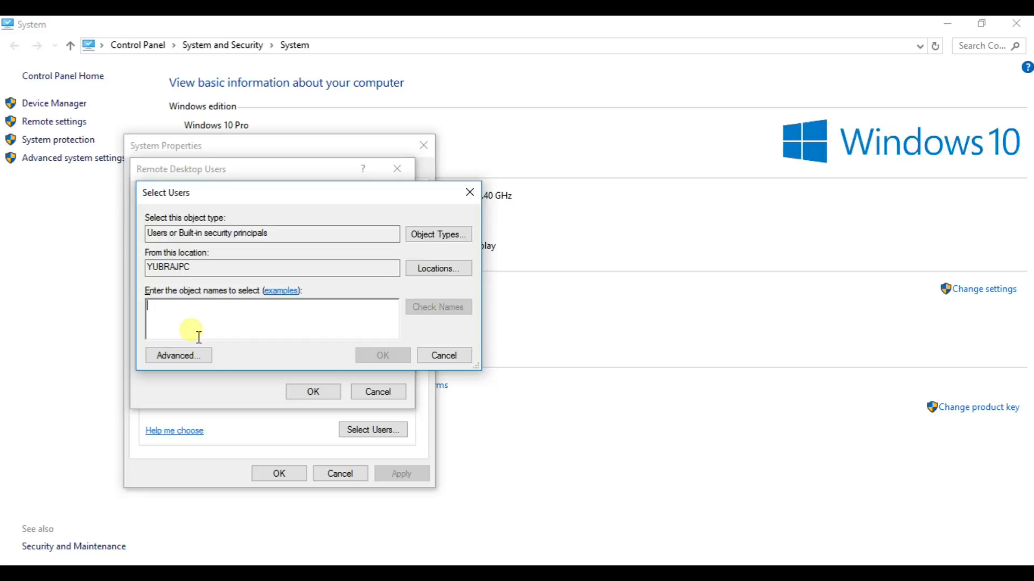
text(navaraj)
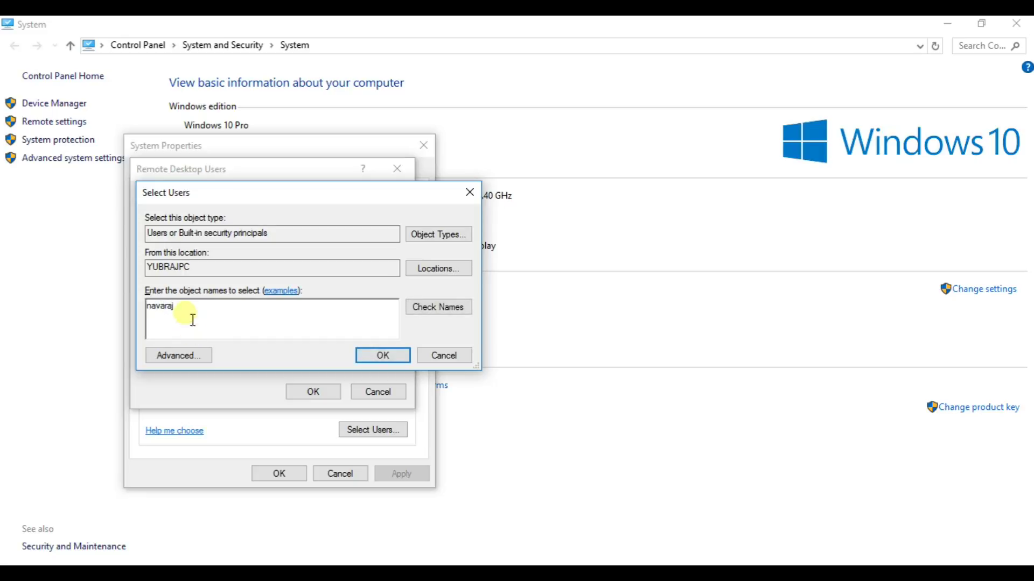
click(422, 308)
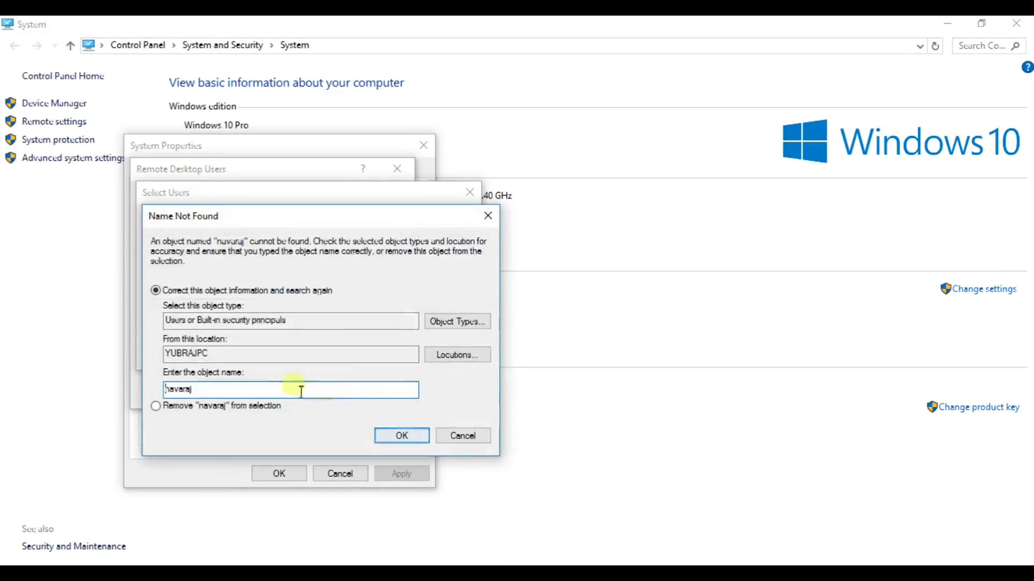
click(488, 215)
Replace it with the local user's name, verify it, and confirm all dialogs
drag(235, 316, 5, 312)
key(BackSpace)
text(yubraj)
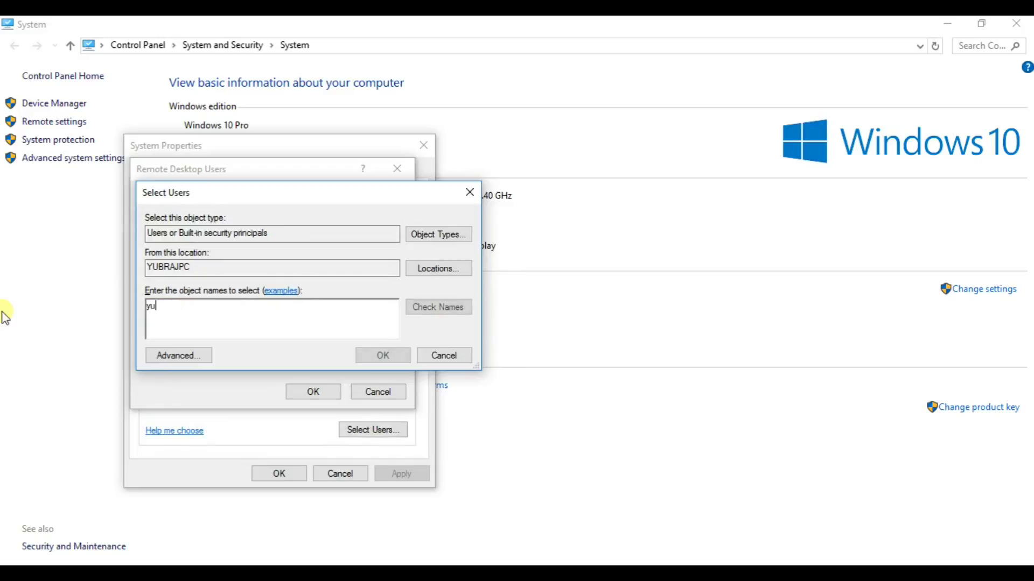
click(419, 312)
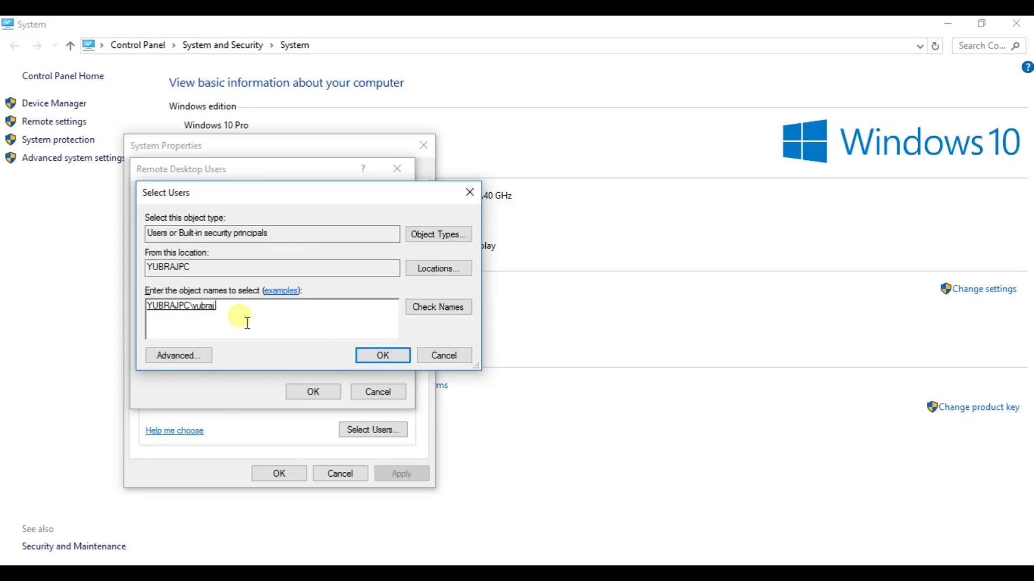
click(383, 358)
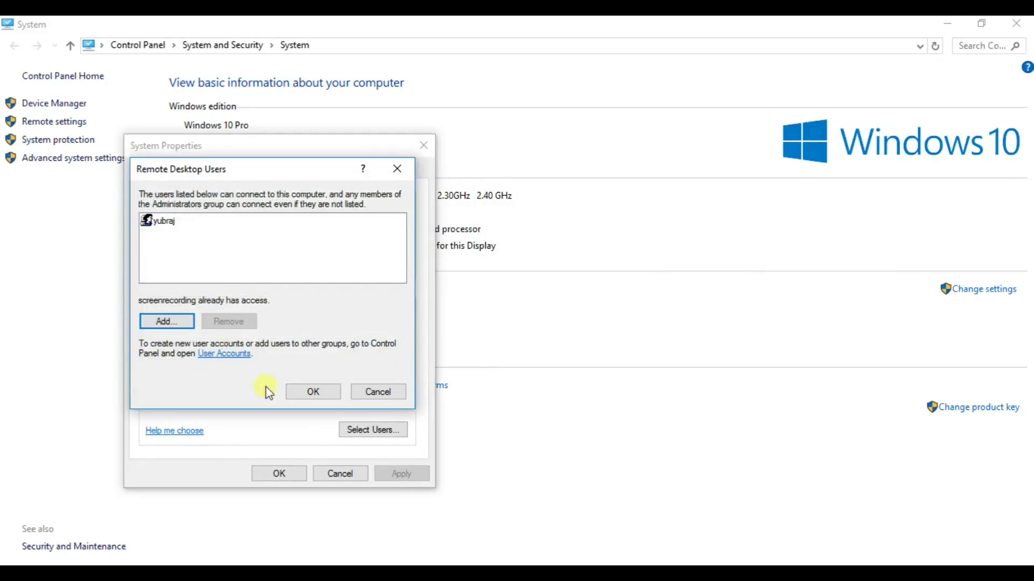
click(318, 392)
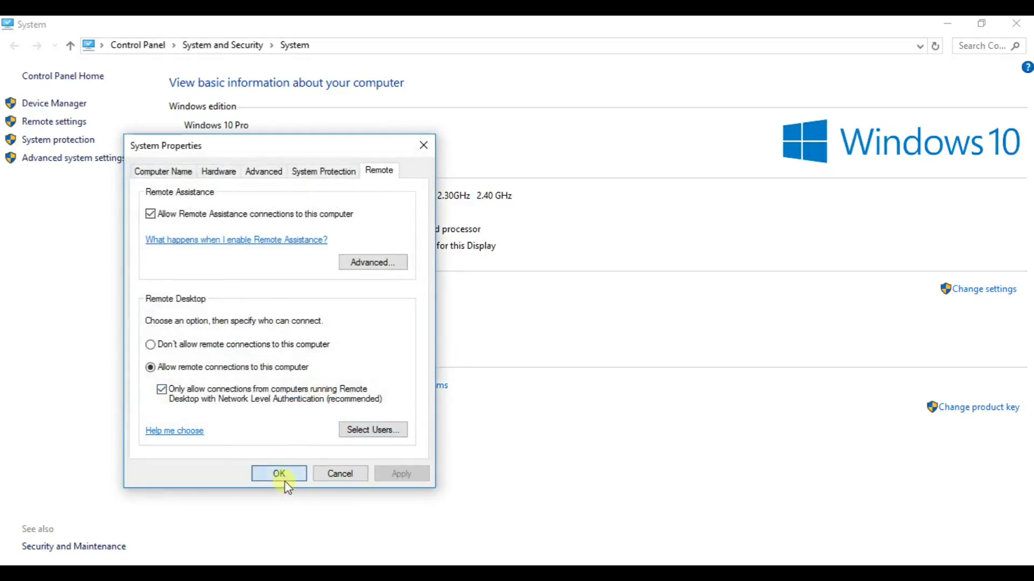
click(280, 474)
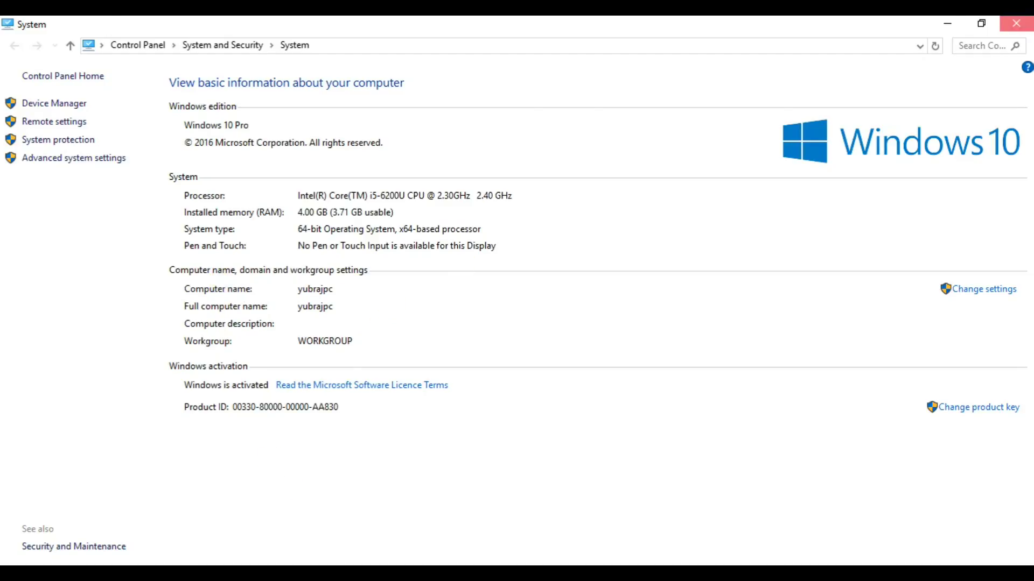
Close the System window and the This PC window to reveal the desktop
click(1016, 22)
click(1016, 23)
click(689, 163)
Search 'remote' to launch Remote Desktop Connection and move its window up and right
key(super)
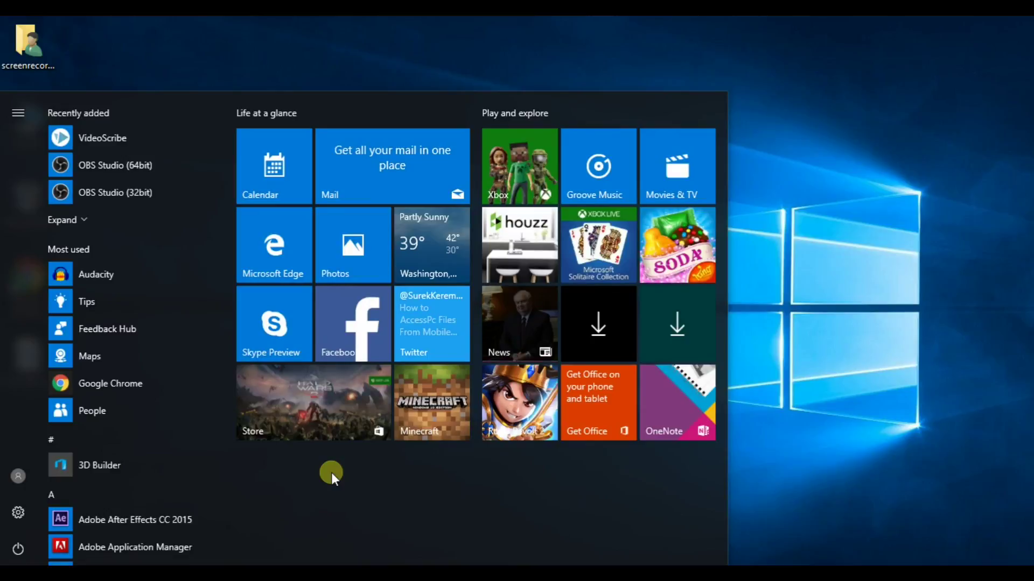
key(super+s)
text(remote)
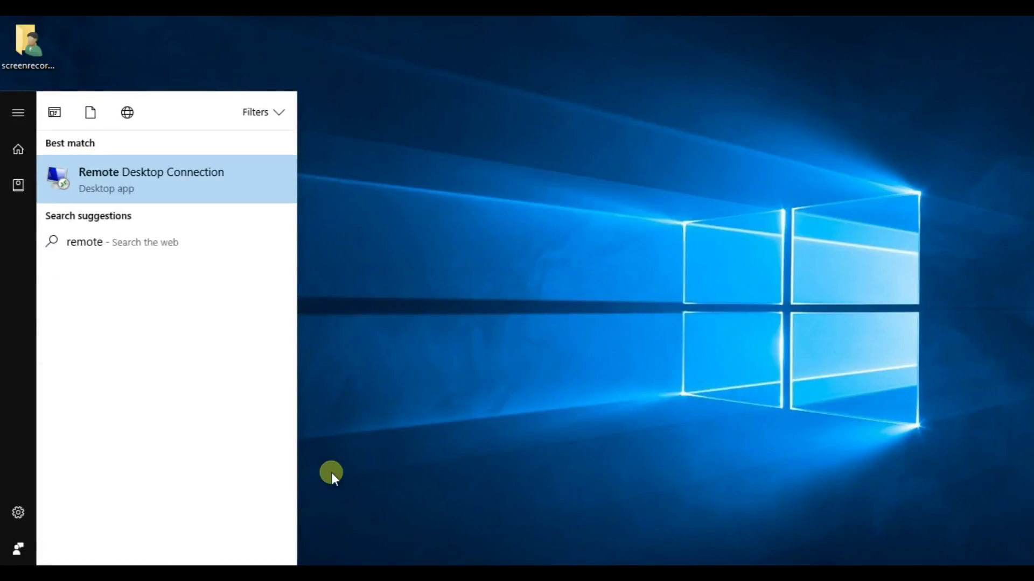
key(Return)
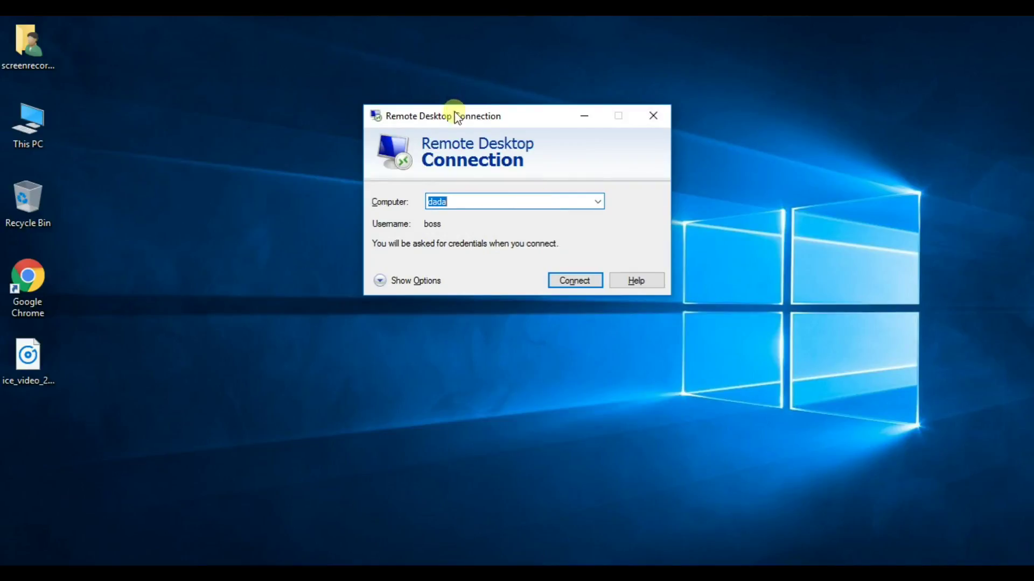
drag(461, 120, 538, 95)
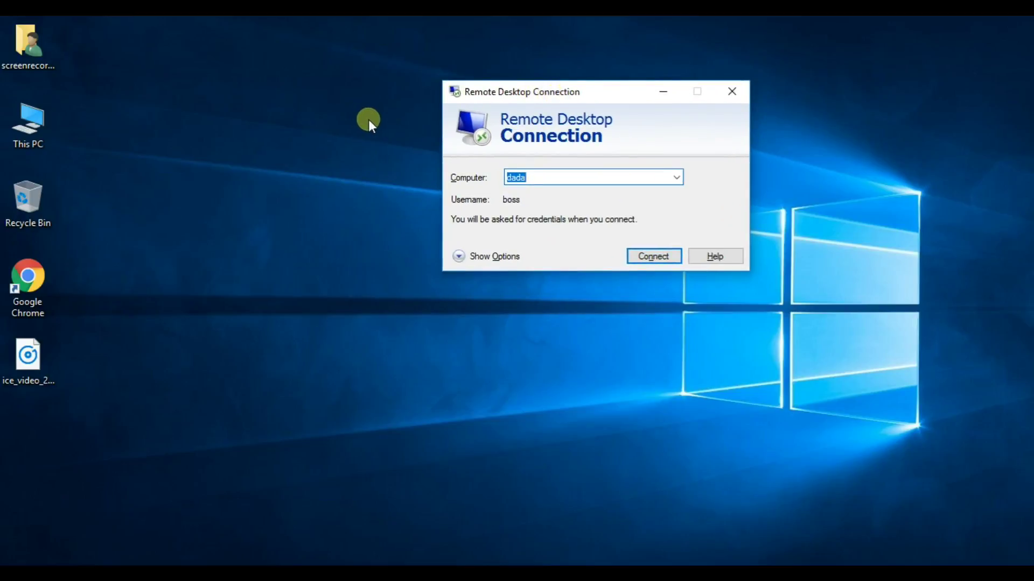
double_click(22, 129)
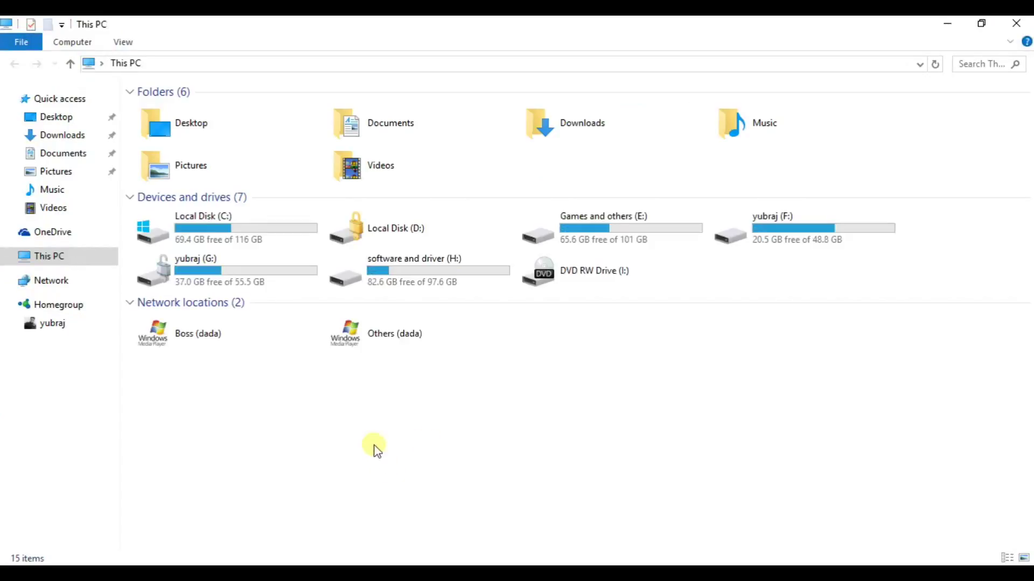
right_click(375, 449)
click(415, 434)
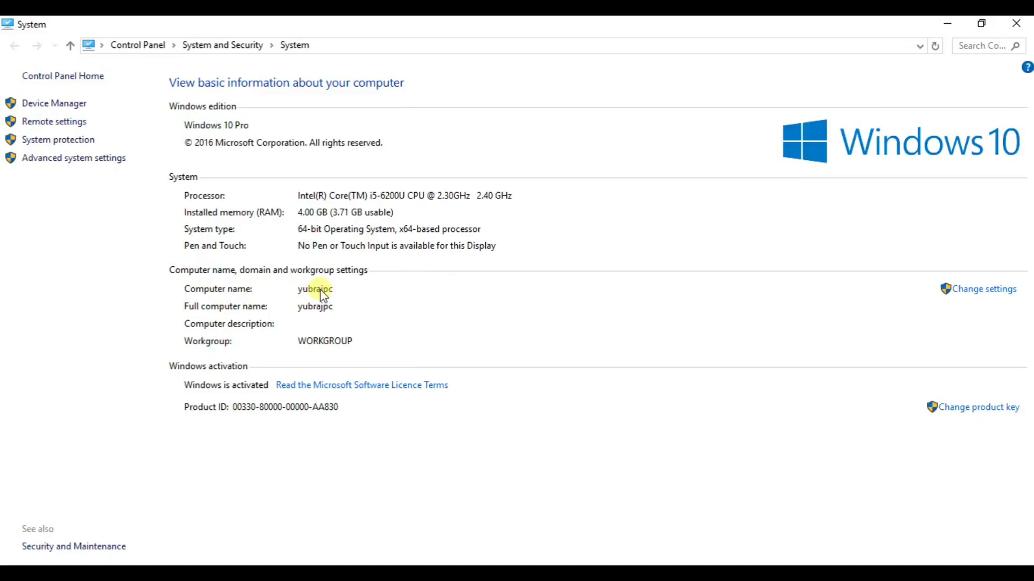
click(1016, 23)
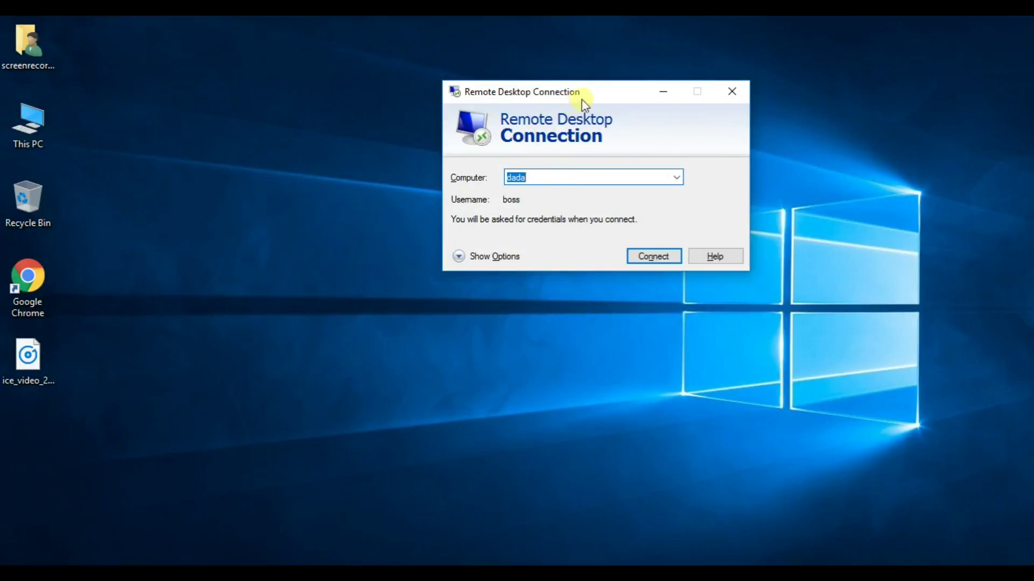
Check the Computer list, expand Show Options, and connect to dada
drag(593, 101, 565, 102)
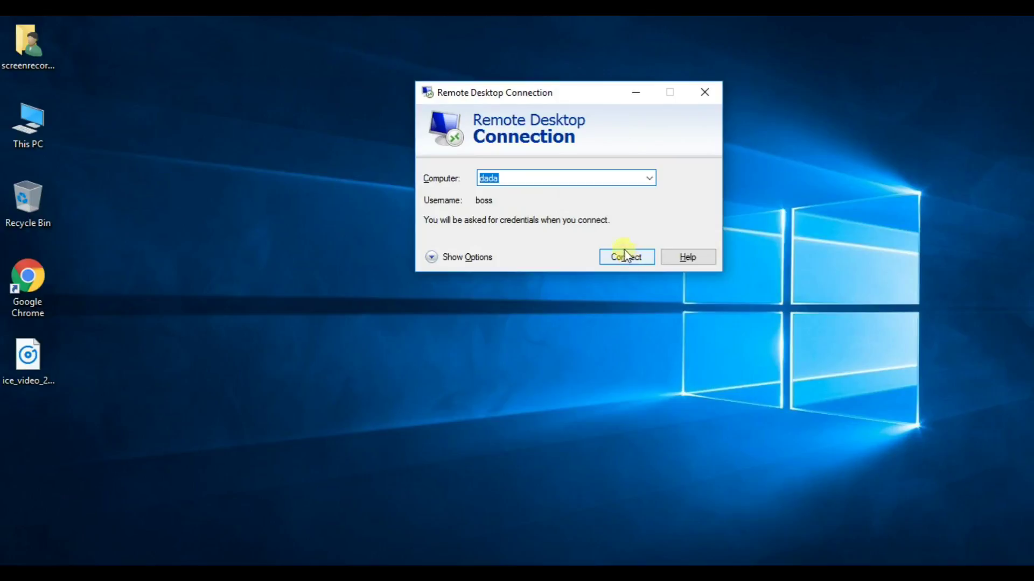
click(649, 178)
click(648, 177)
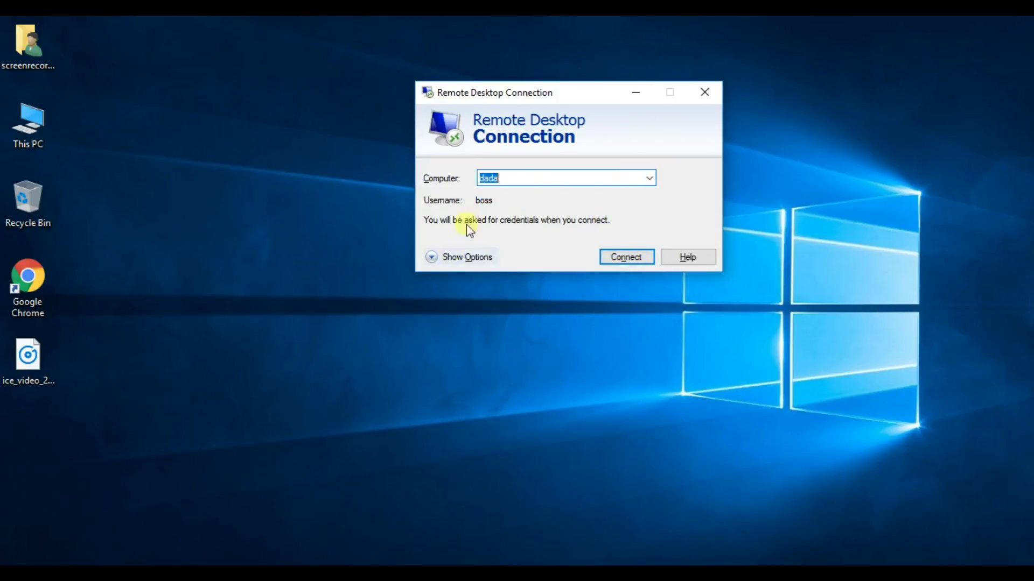
click(467, 258)
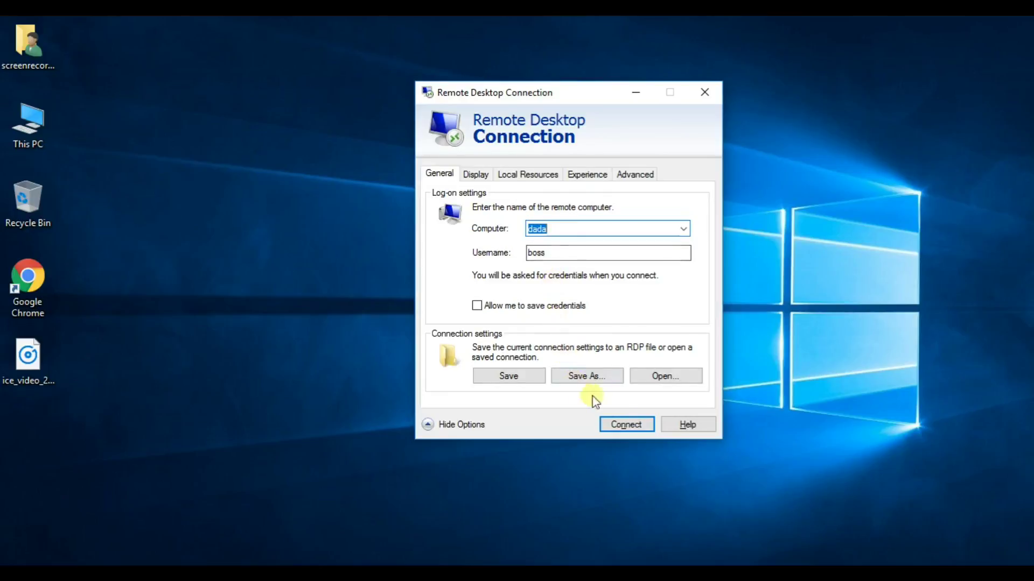
click(626, 423)
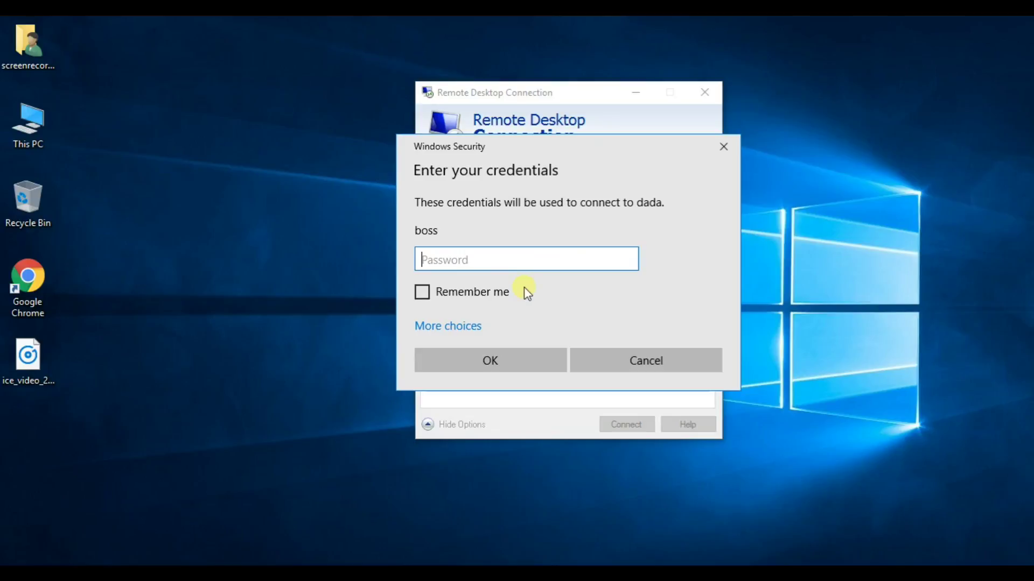
Enter the account password, then re-enter it after the failed logon
text(••••••••••)
key(Return)
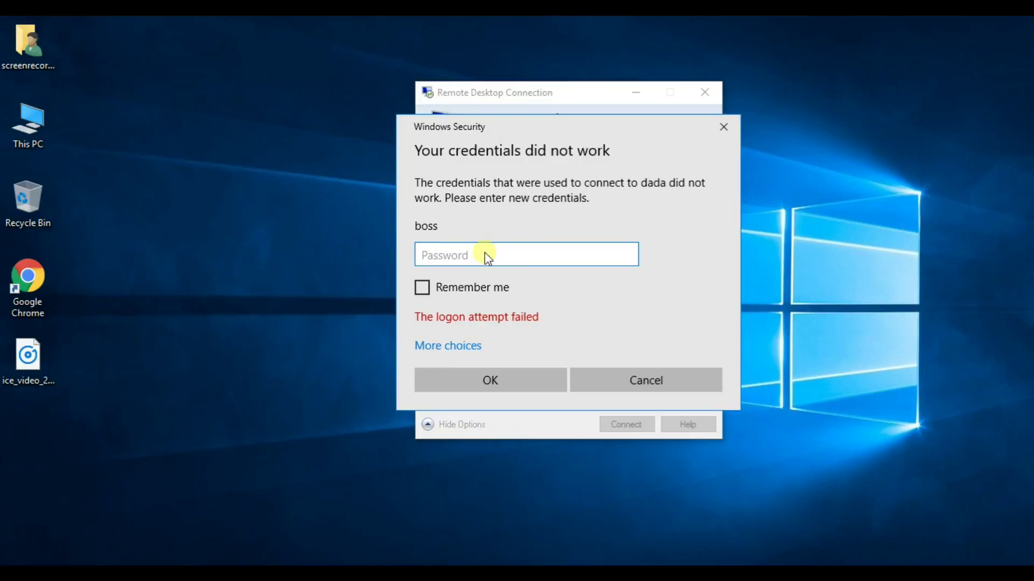
text(*********)
key(Return)
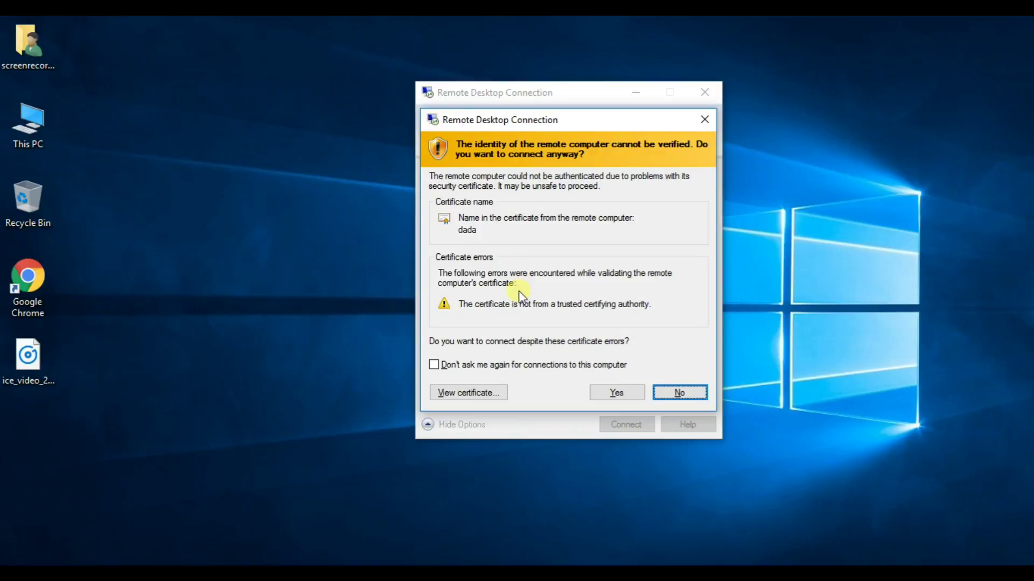
Choose Yes on the certificate warning to connect to dada anyway
key(shift+Tab)
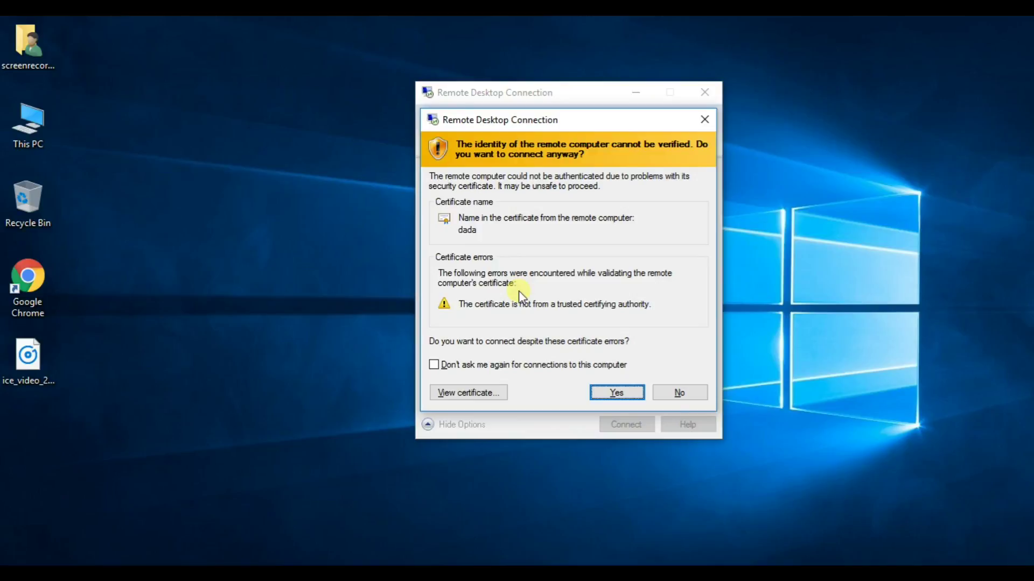
key(Return)
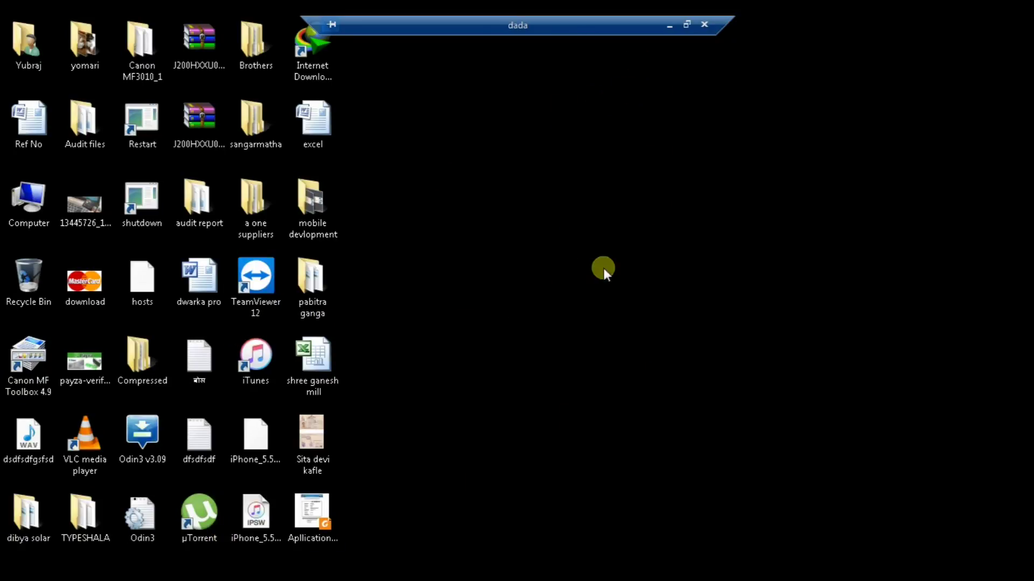
Toggle full screen, then open dada's Computer window, refresh it, and close it
double_click(574, 29)
click(546, 27)
double_click(37, 195)
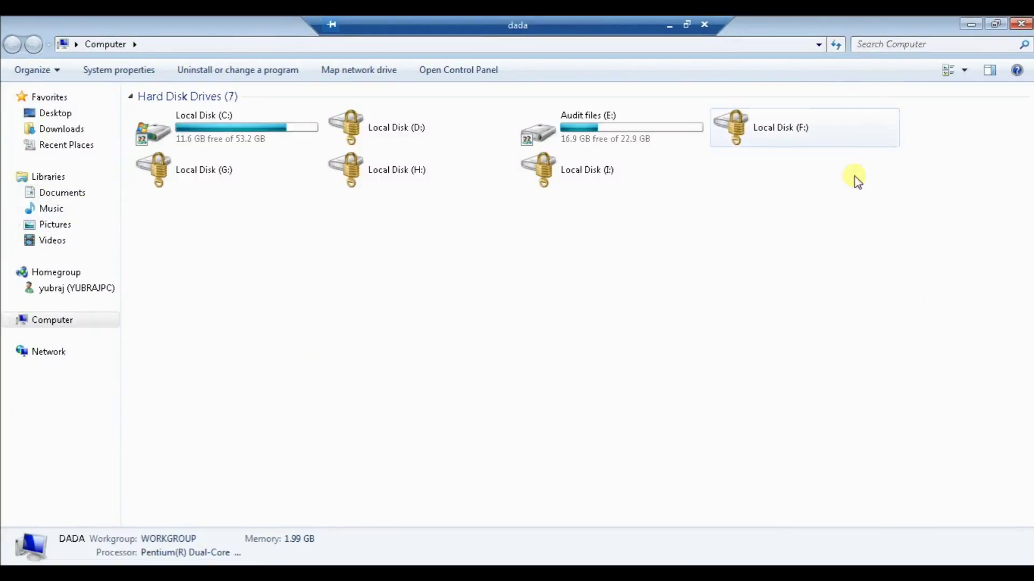
right_click(722, 284)
click(755, 346)
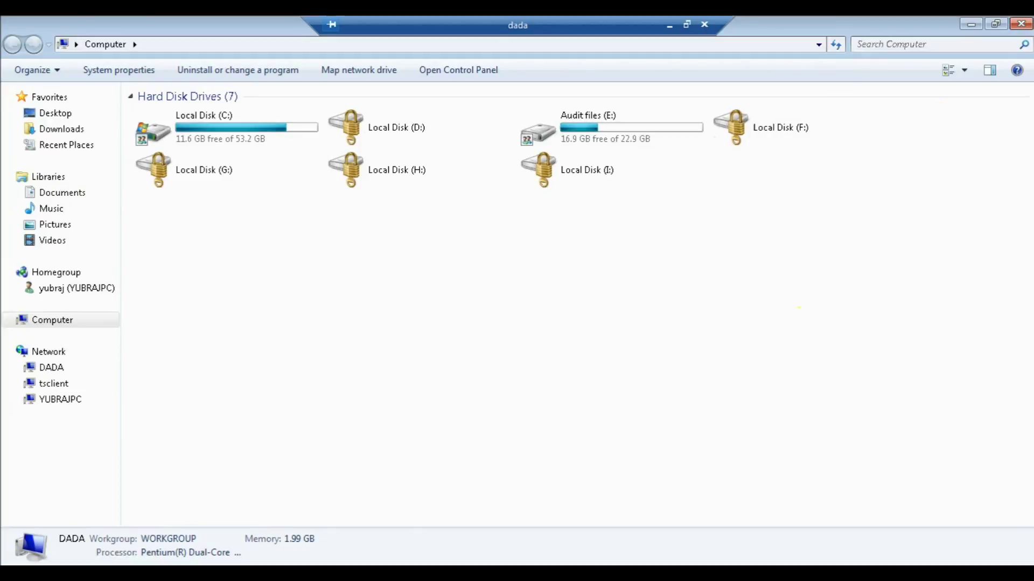
click(1023, 24)
Reopen Computer and browse the Audit files (E:) drive and mobile devlopment folder
double_click(47, 192)
double_click(605, 131)
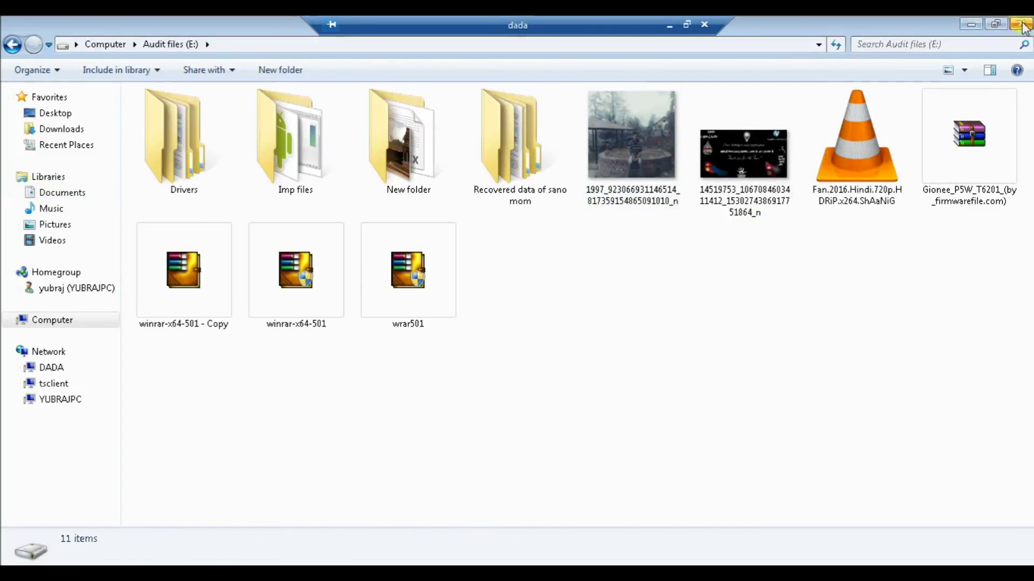
click(1023, 25)
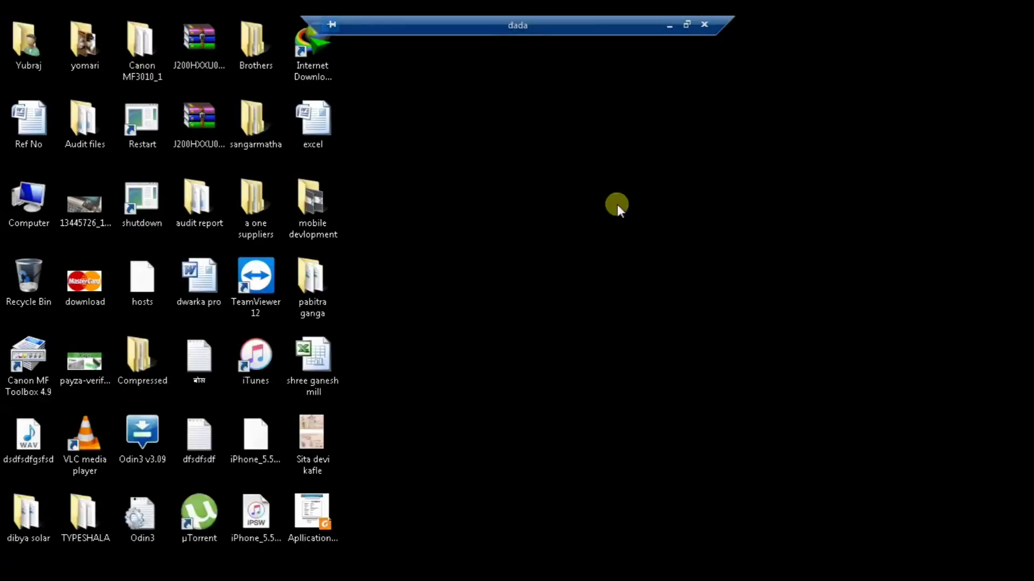
double_click(322, 202)
click(1023, 24)
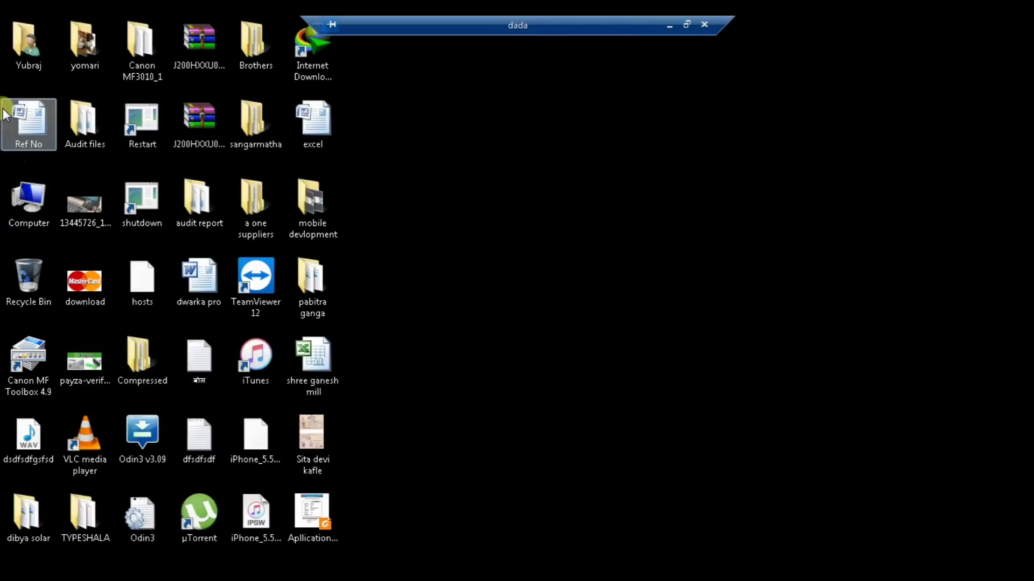
Refresh the remote desktop and end the session to dada
right_click(646, 174)
click(716, 221)
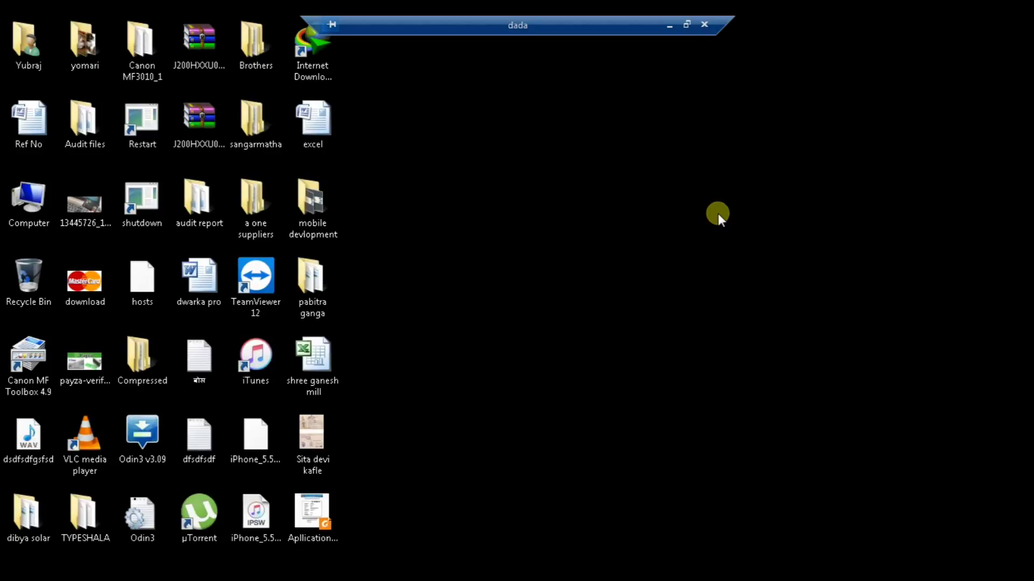
click(705, 25)
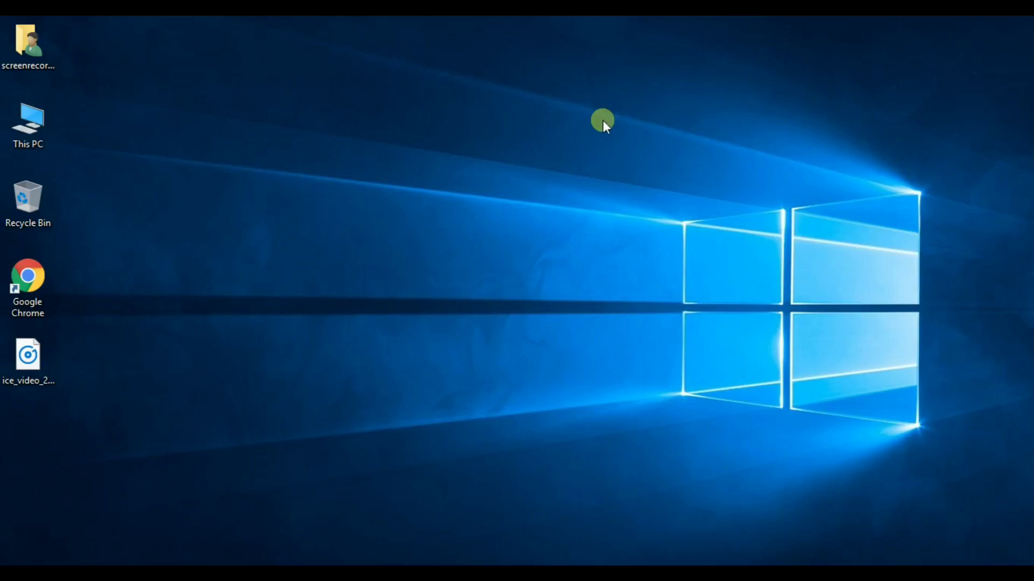